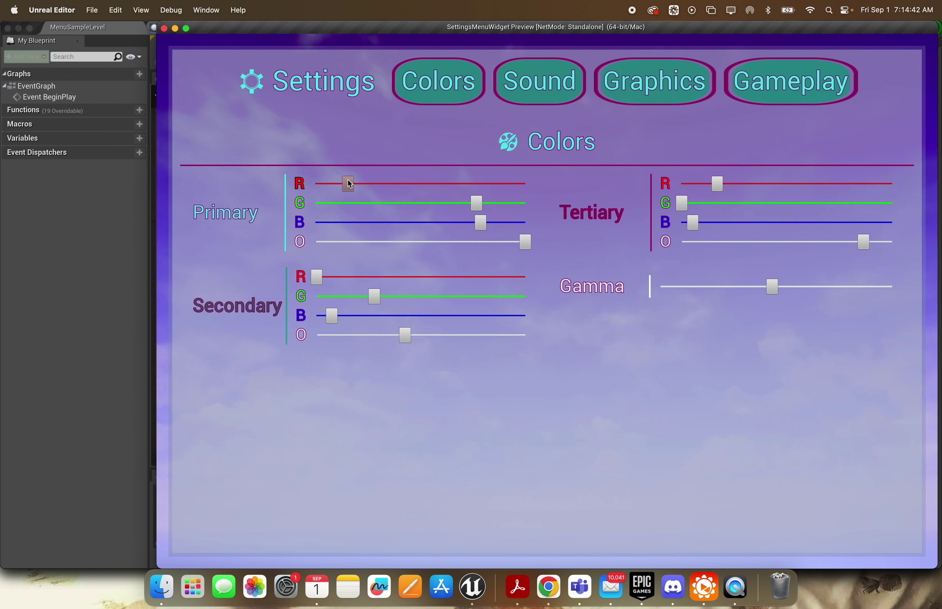
# - Adjust the menu colors by lowering Primary red and green, raising Secondary red and blue and Tertiary red, and slightly lowering Gamma
pyautogui.moveTo(349, 184); pyautogui.dragTo(326, 185)
pyautogui.moveTo(476, 203); pyautogui.dragTo(382, 205)
pyautogui.moveTo(319, 287); pyautogui.dragTo(356, 276)
pyautogui.moveTo(331, 316); pyautogui.dragTo(356, 317)
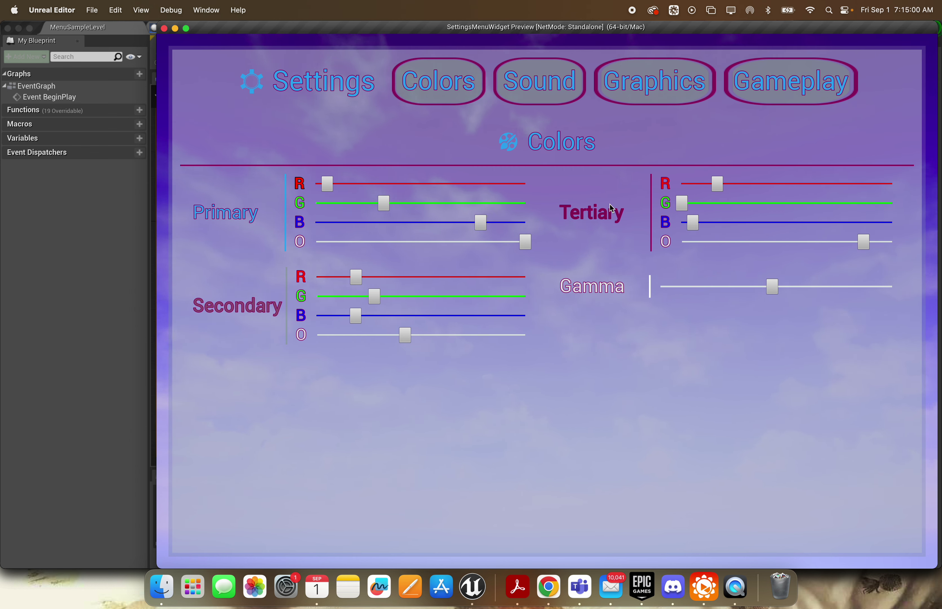
pyautogui.moveTo(717, 184); pyautogui.dragTo(767, 184)
pyautogui.moveTo(773, 287)
pyautogui.mouseDown()
pyautogui.moveTo(827, 285)
pyautogui.moveTo(712, 277)
pyautogui.moveTo(864, 284)
pyautogui.moveTo(765, 285)
pyautogui.mouseUp()
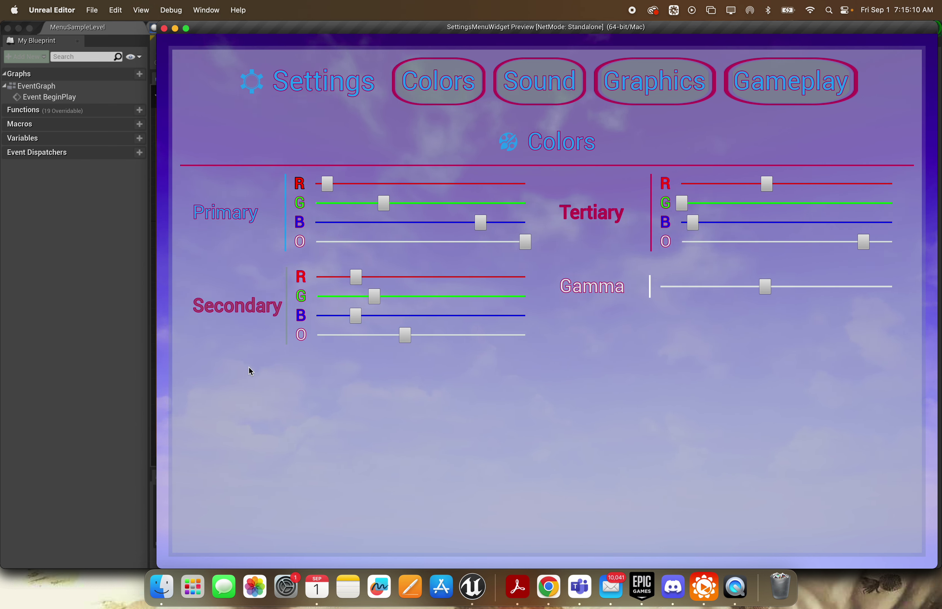
# - In the Sound settings, raise Master Volume to maximum, FX Volume to about three quarters and Music Volume to about two thirds
pyautogui.click(557, 95)
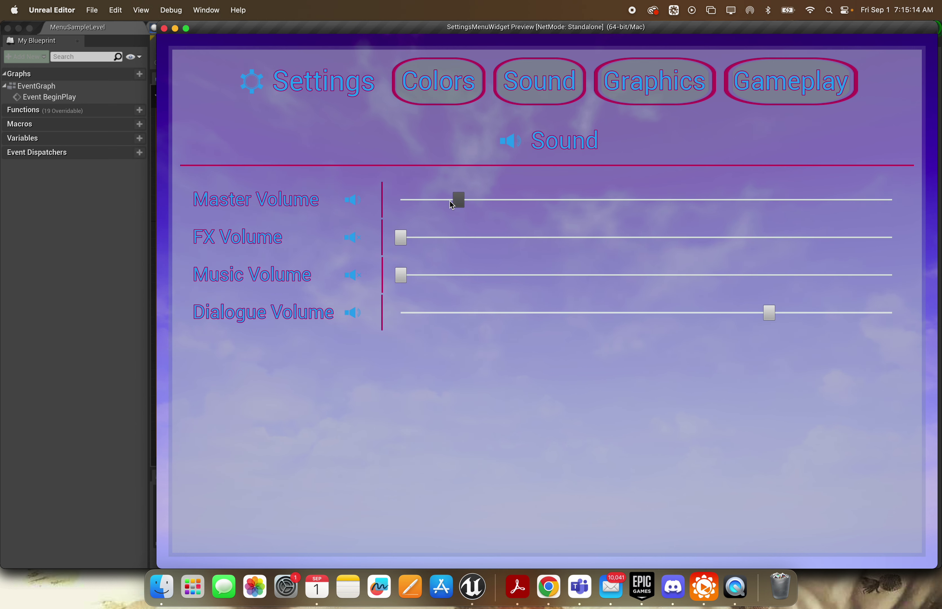
pyautogui.moveTo(454, 202); pyautogui.dragTo(932, 203)
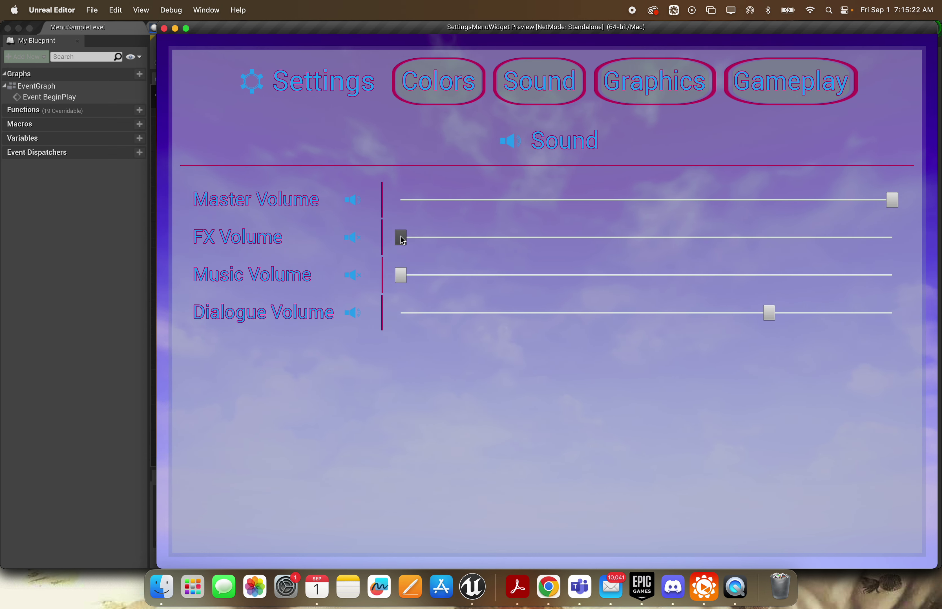
pyautogui.moveTo(402, 240); pyautogui.dragTo(764, 237)
pyautogui.moveTo(393, 282); pyautogui.dragTo(734, 276)
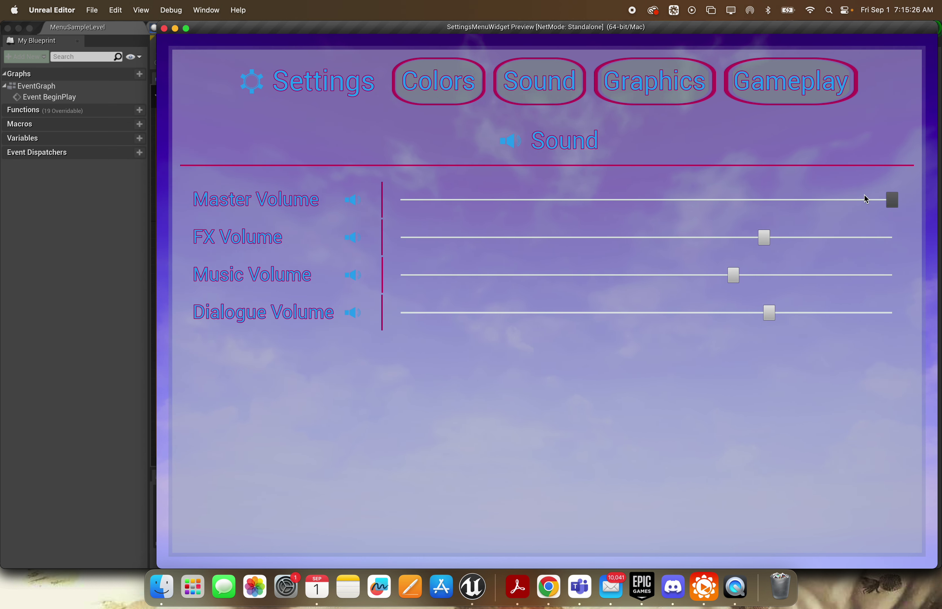
# - Lower FX Volume and Music Volume to minimum and set Master Volume to about 15 percent
pyautogui.moveTo(892, 203); pyautogui.dragTo(396, 200)
pyautogui.moveTo(763, 237); pyautogui.dragTo(379, 237)
pyautogui.moveTo(733, 275); pyautogui.dragTo(396, 275)
pyautogui.moveTo(400, 200); pyautogui.dragTo(475, 214)
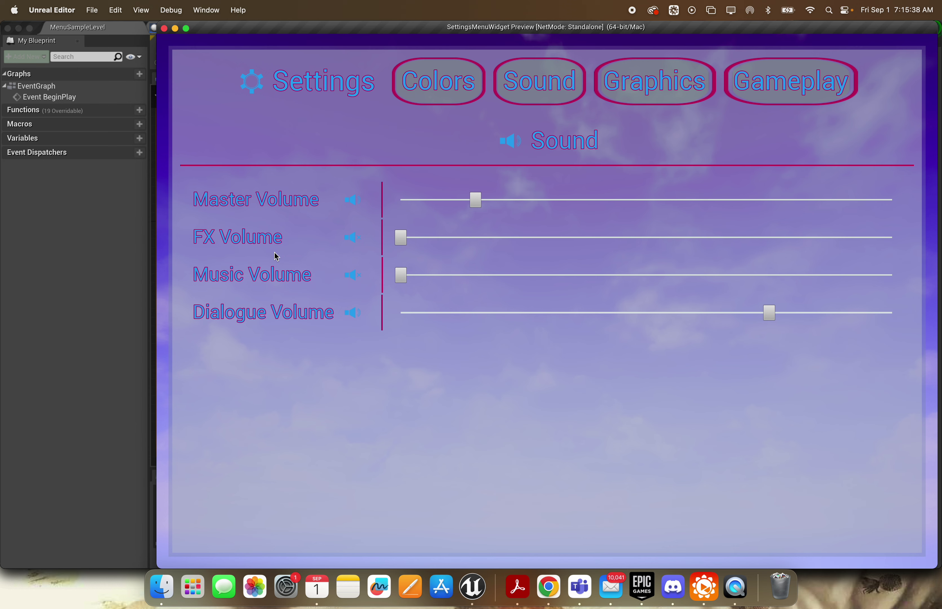
# - In the Graphics settings, enable Show FPS and disable Use Vsync
pyautogui.click(652, 84)
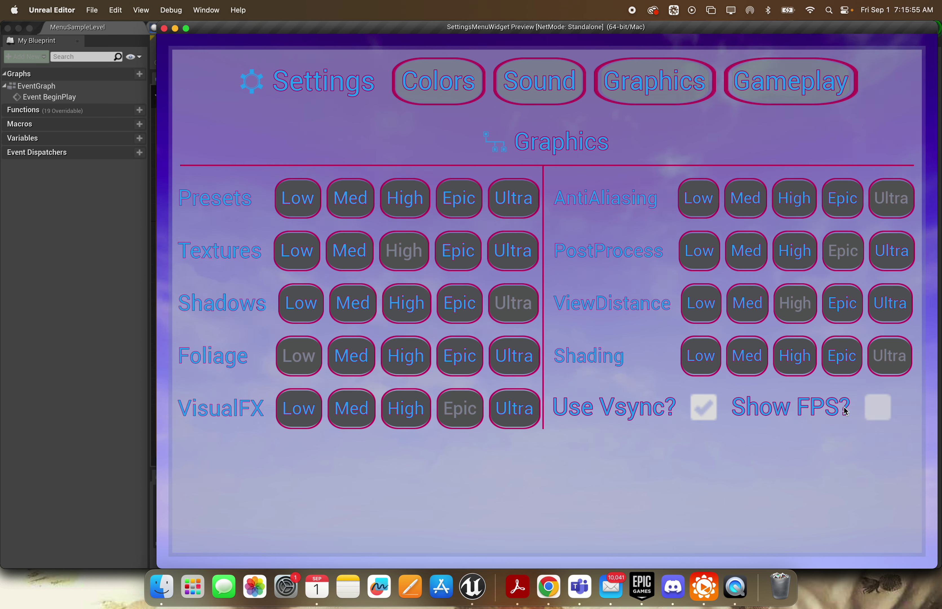
pyautogui.click(877, 412)
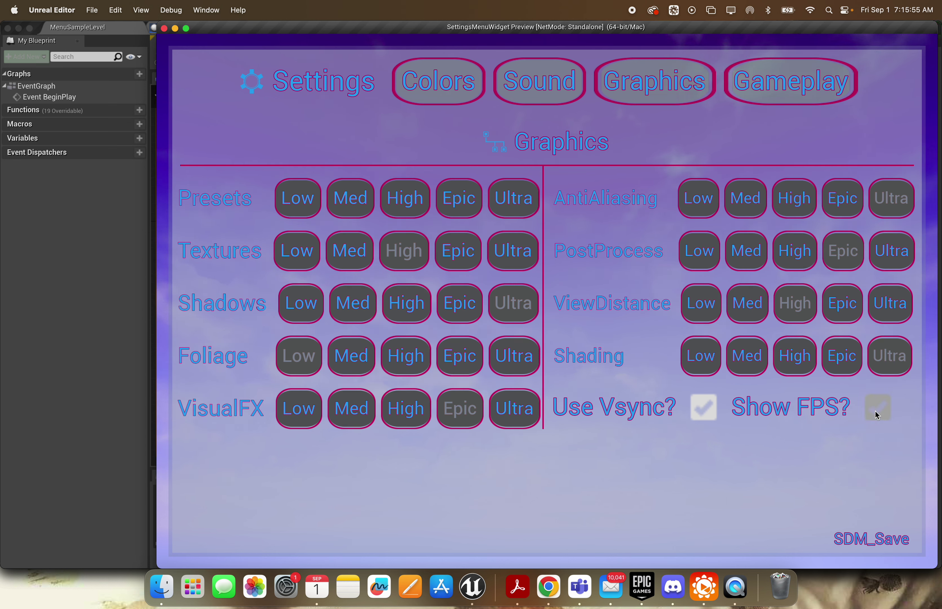
pyautogui.click(700, 422)
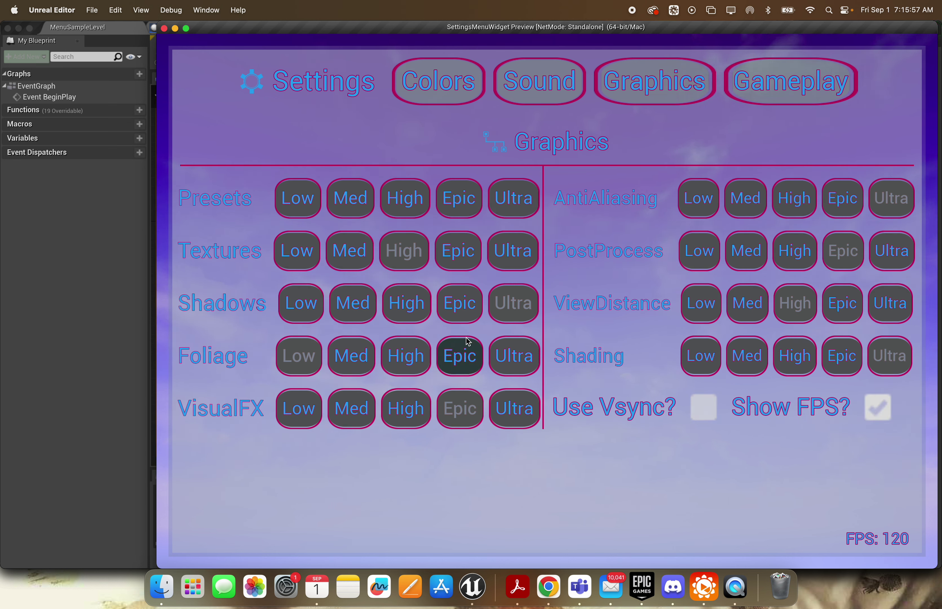
# - Cycle the graphics preset through Ultra, Epic and High, and finish on Ultra
pyautogui.click(525, 203)
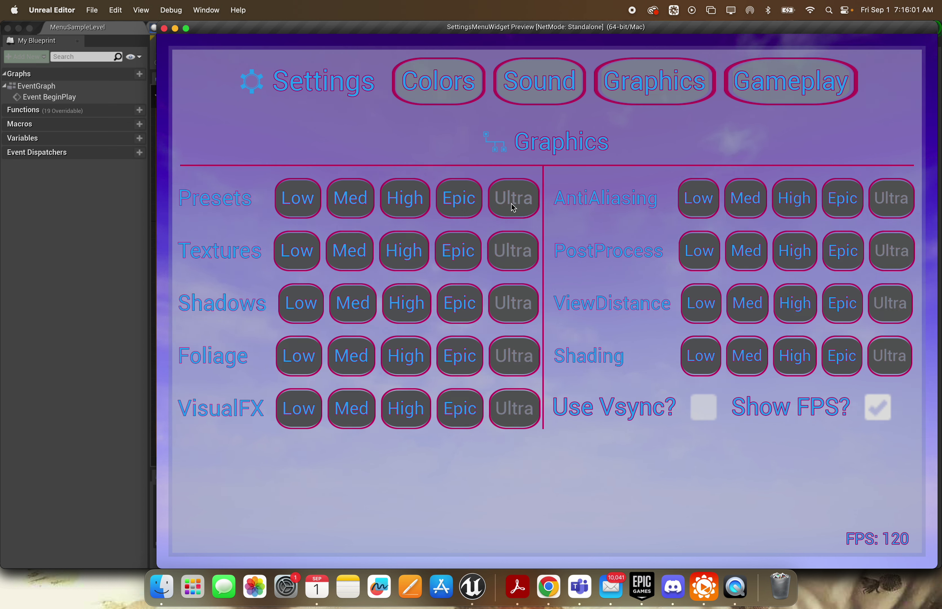
pyautogui.click(459, 201)
pyautogui.click(409, 204)
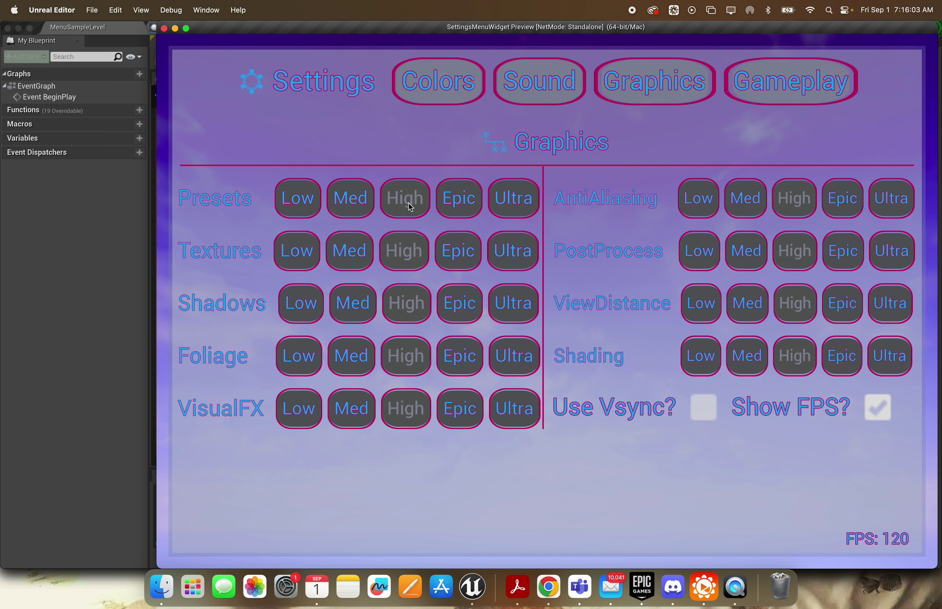
pyautogui.click(511, 196)
# - Try the Epic and High quality levels for Textures and return the setting to Ultra
pyautogui.click(458, 259)
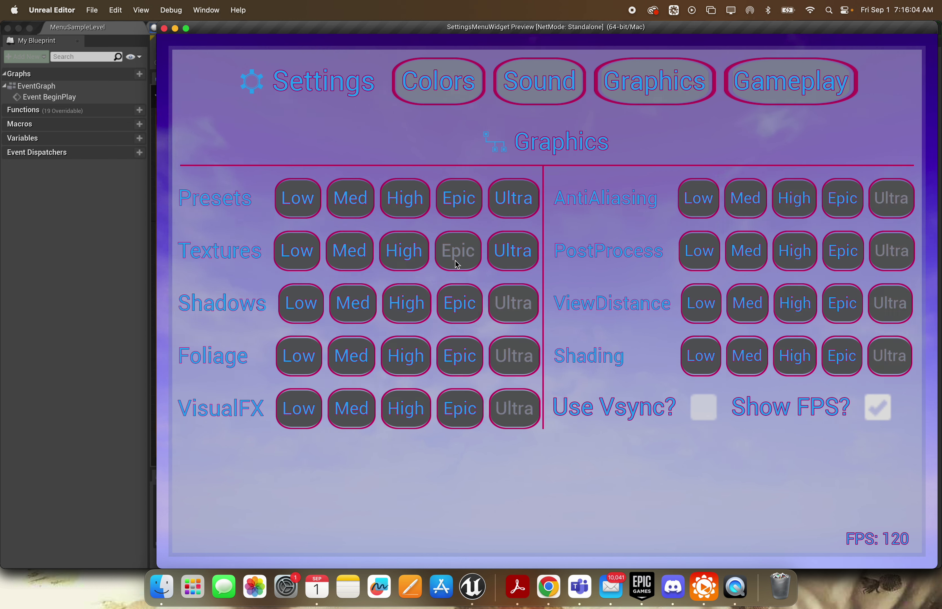
pyautogui.click(405, 266)
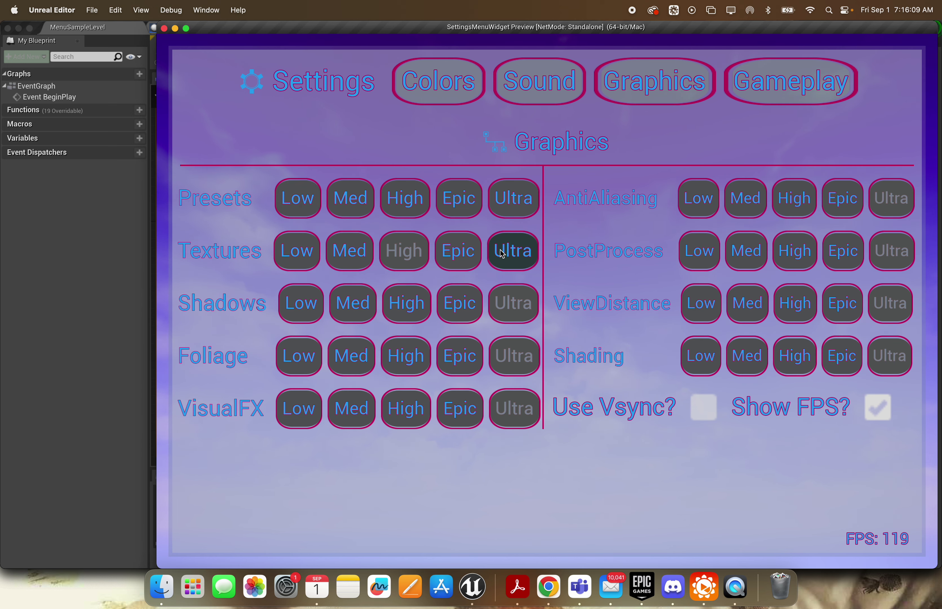
pyautogui.click(518, 255)
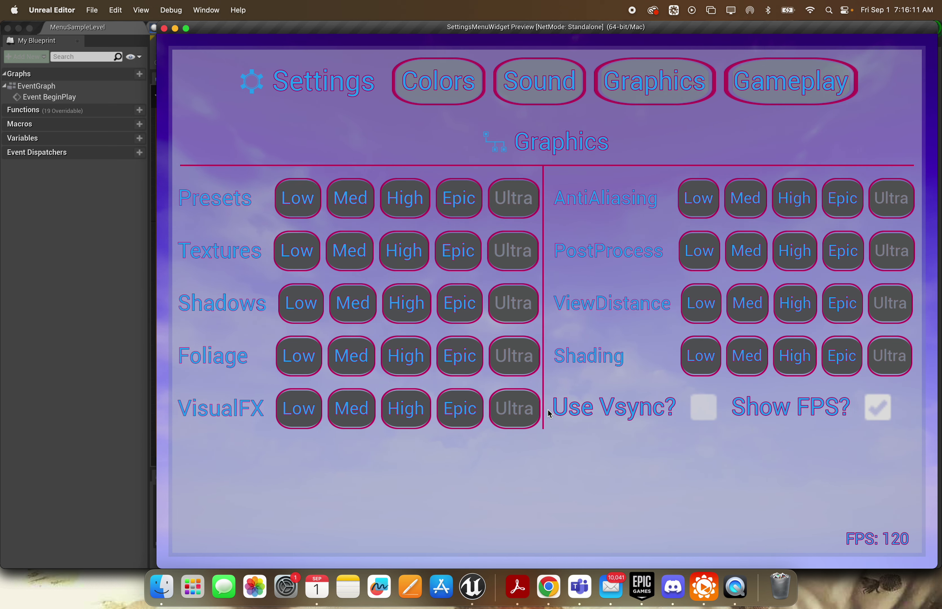
# - View the Gameplay settings section and end the preview session
pyautogui.click(803, 79)
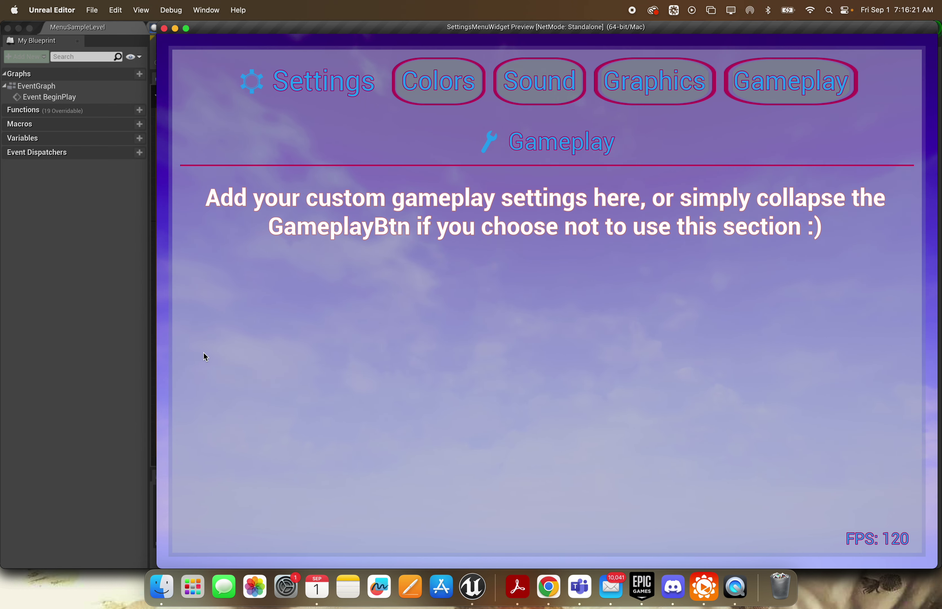
pyautogui.press('Escape')
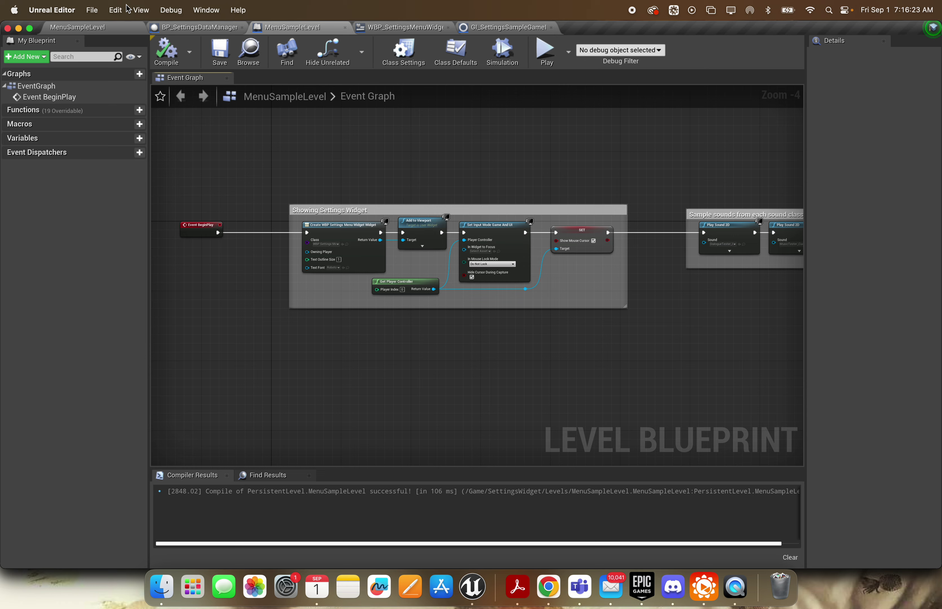
# - Look through the MainWidget and MainBlueprints folders of the project, and view the GI_SettingsSampleGameInstance event graph
pyautogui.click(94, 28)
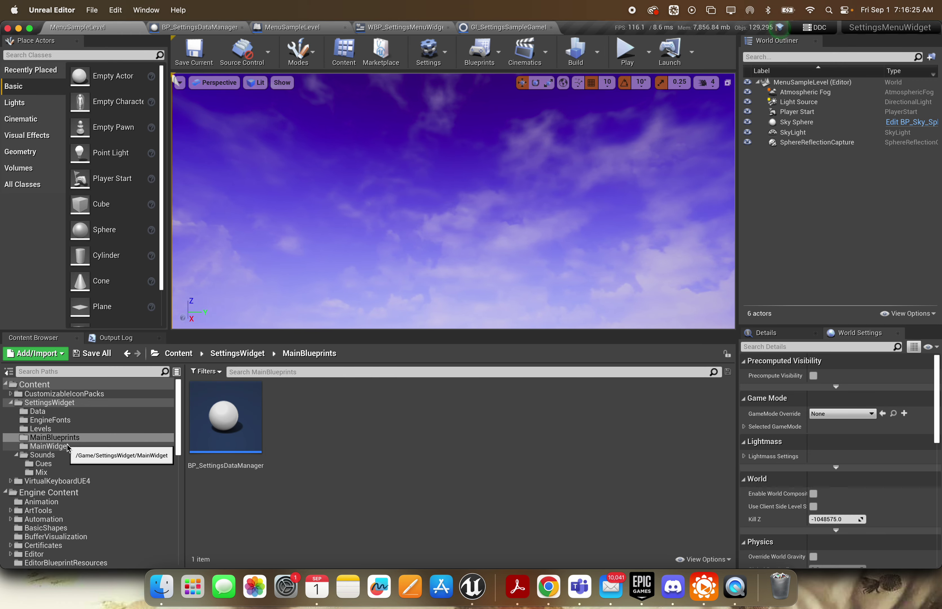
pyautogui.click(59, 446)
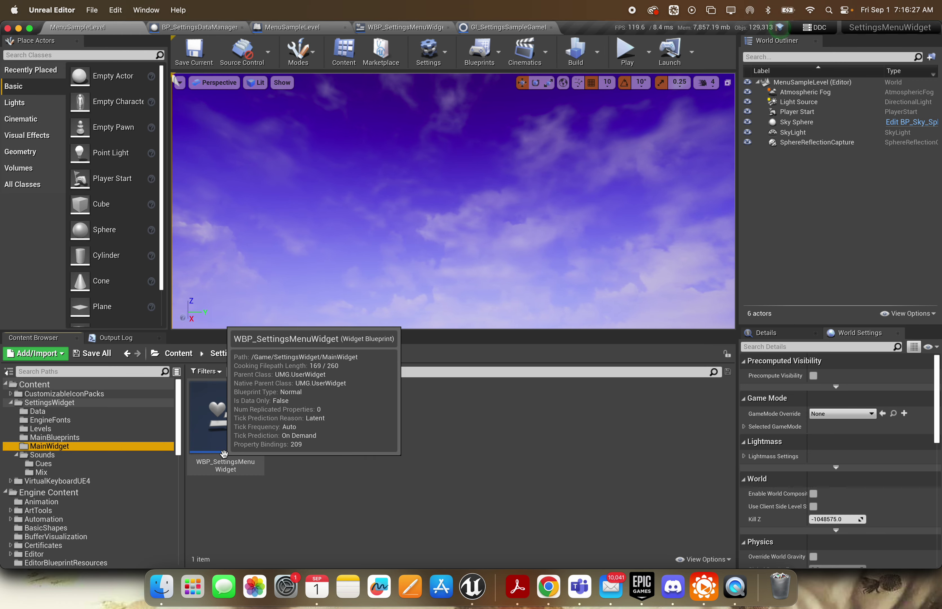
pyautogui.press('Up')
pyautogui.press('Up')
pyautogui.press('Down')
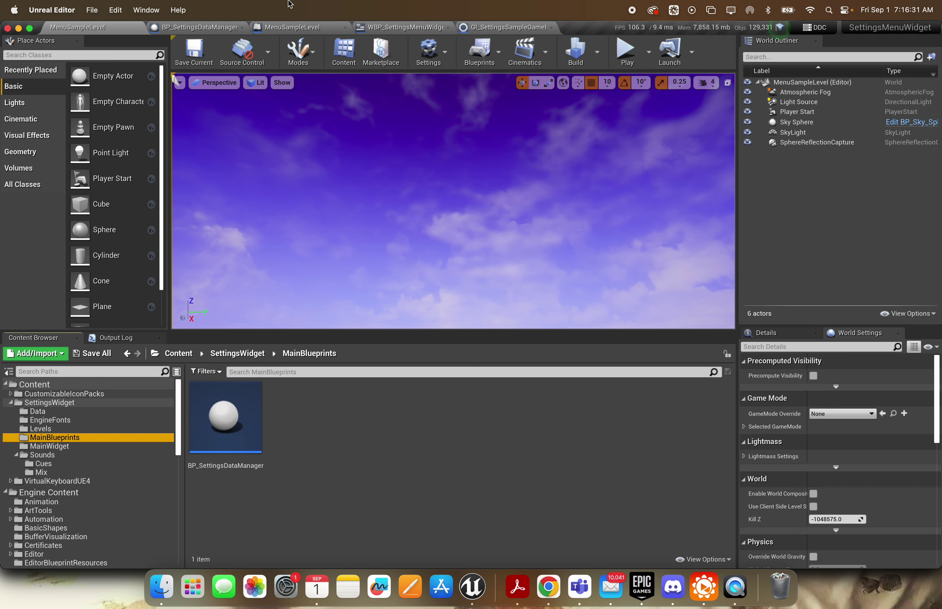
pyautogui.click(506, 27)
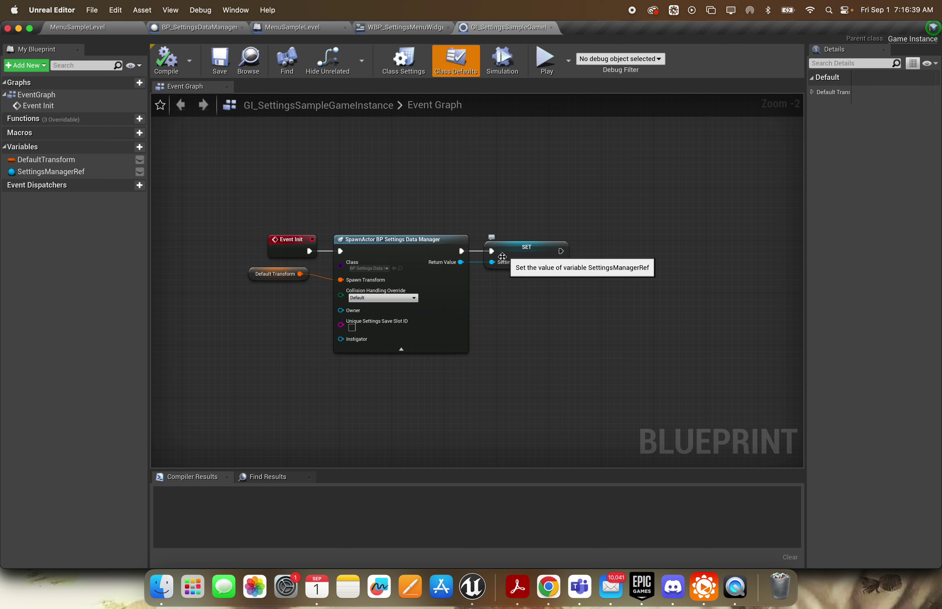
# - Open WBP_SettingsMenuWidget from the project's MainWidget folder and show its Designer view
pyautogui.click(102, 28)
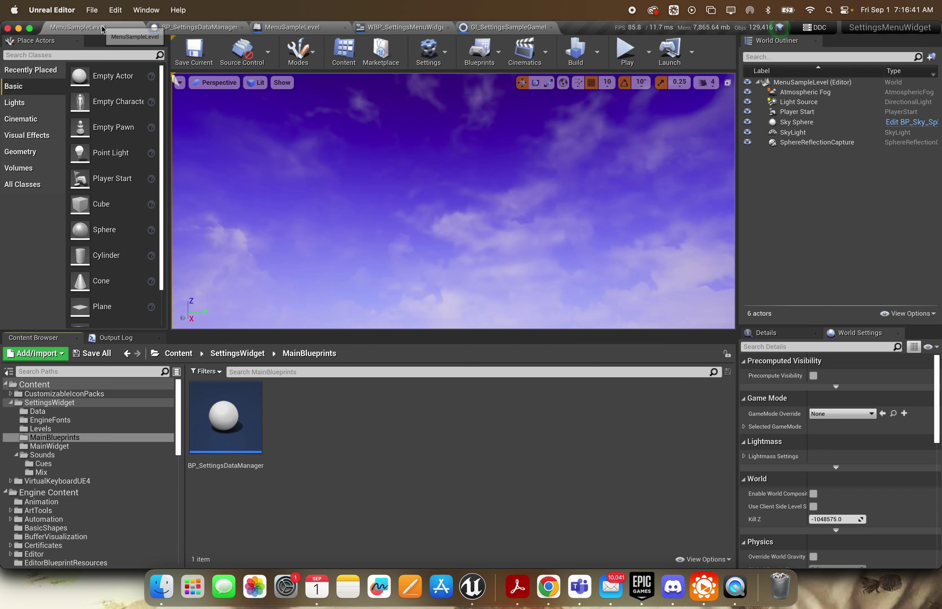
pyautogui.click(84, 447)
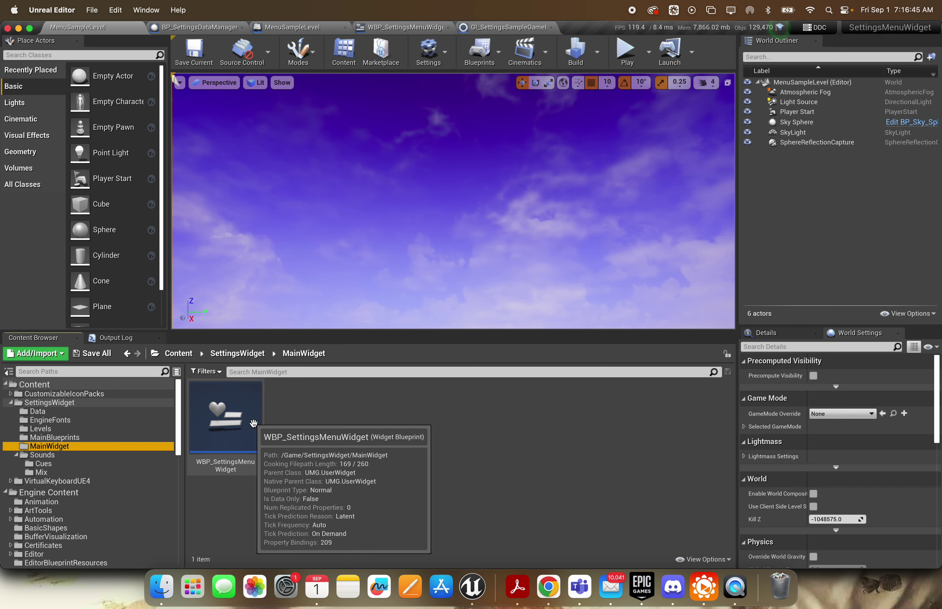
pyautogui.doubleClick(257, 426)
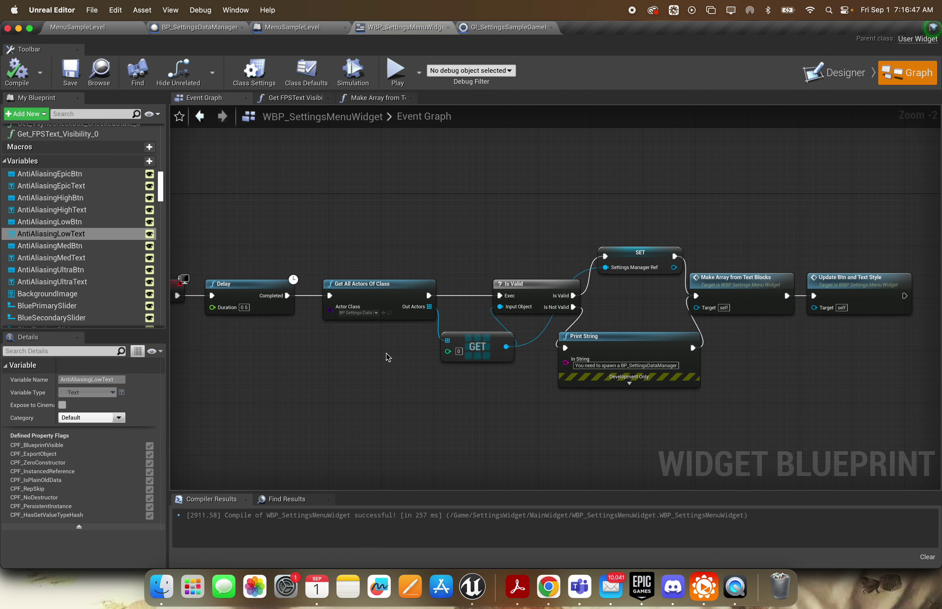
pyautogui.scroll(-5, 386, 356)
pyautogui.click(843, 79)
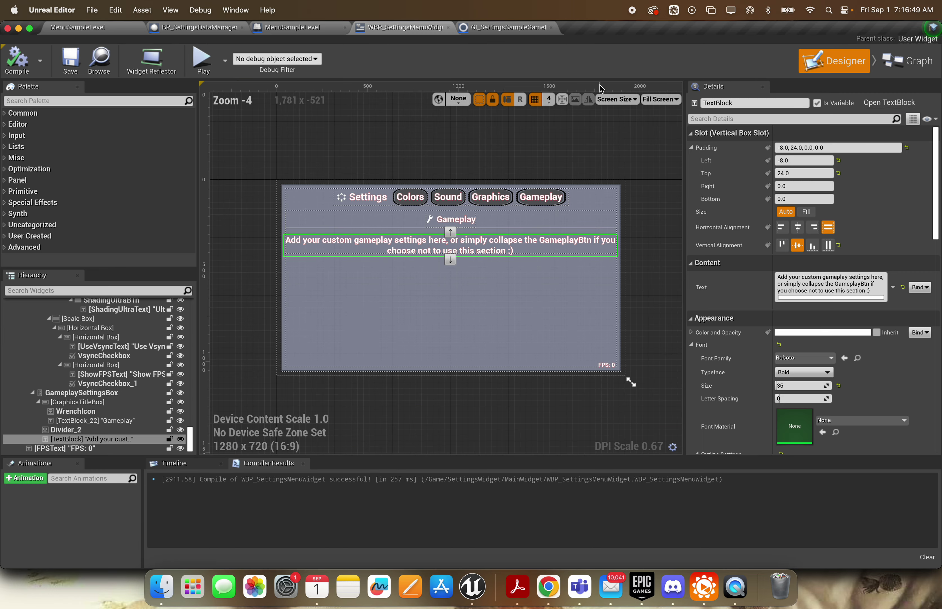
# - Examine the Showing Settings Widget nodes in the MenuSampleLevel level blueprint's event graph
pyautogui.click(282, 30)
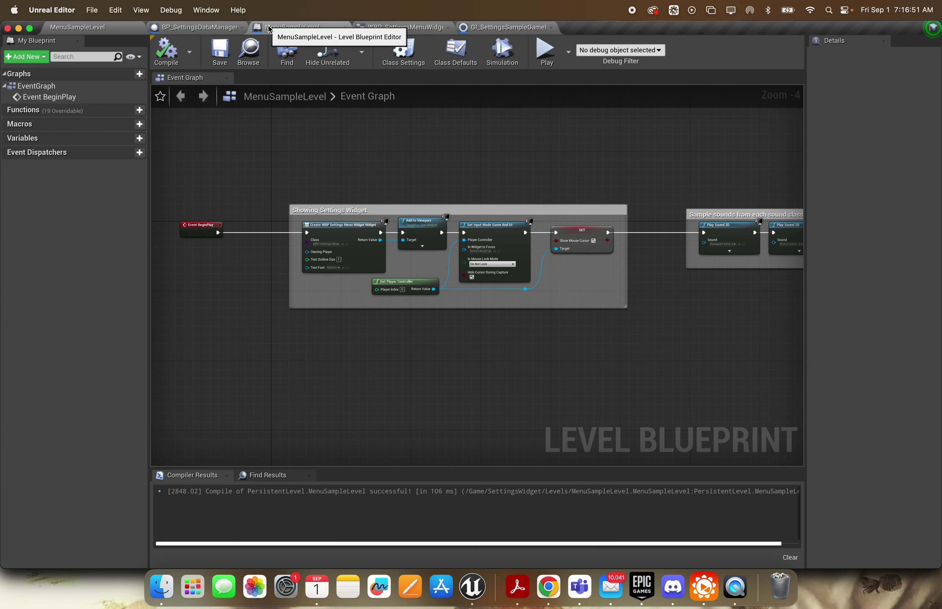
pyautogui.scroll(1, 341, 236)
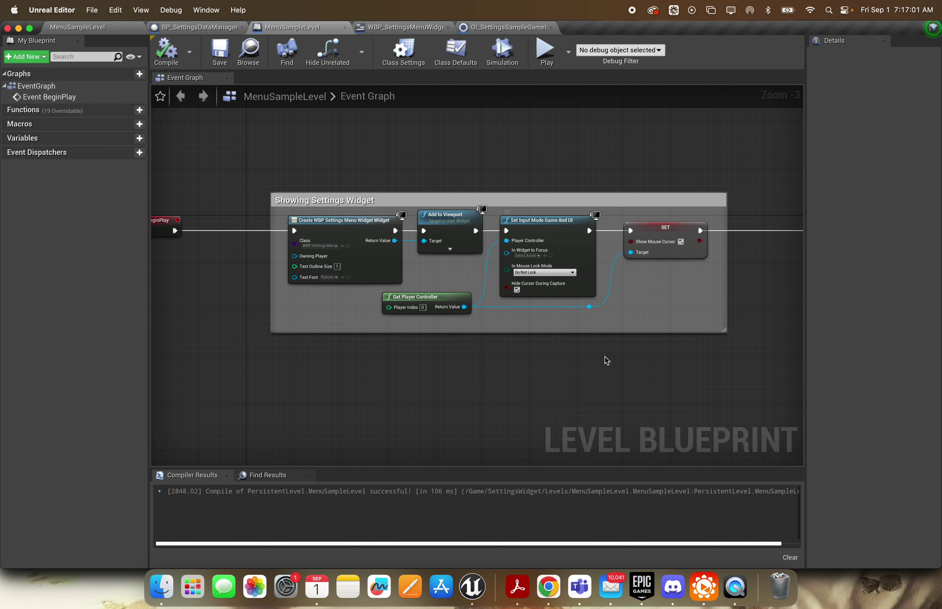
pyautogui.moveTo(605, 362); pyautogui.dragTo(482, 339, button='right')
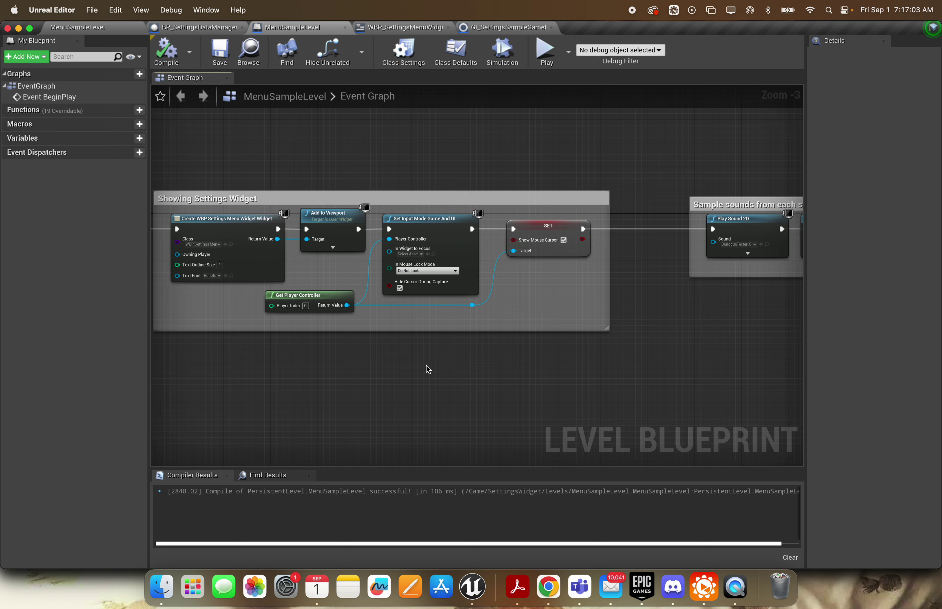
pyautogui.moveTo(428, 369); pyautogui.dragTo(552, 376, button='right')
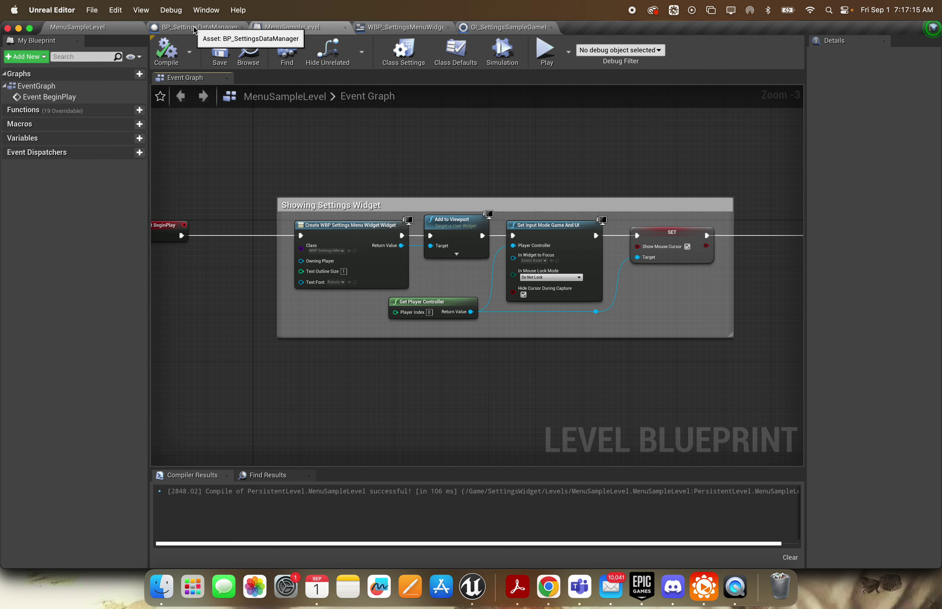
pyautogui.moveTo(571, 329); pyautogui.dragTo(520, 309, button='right')
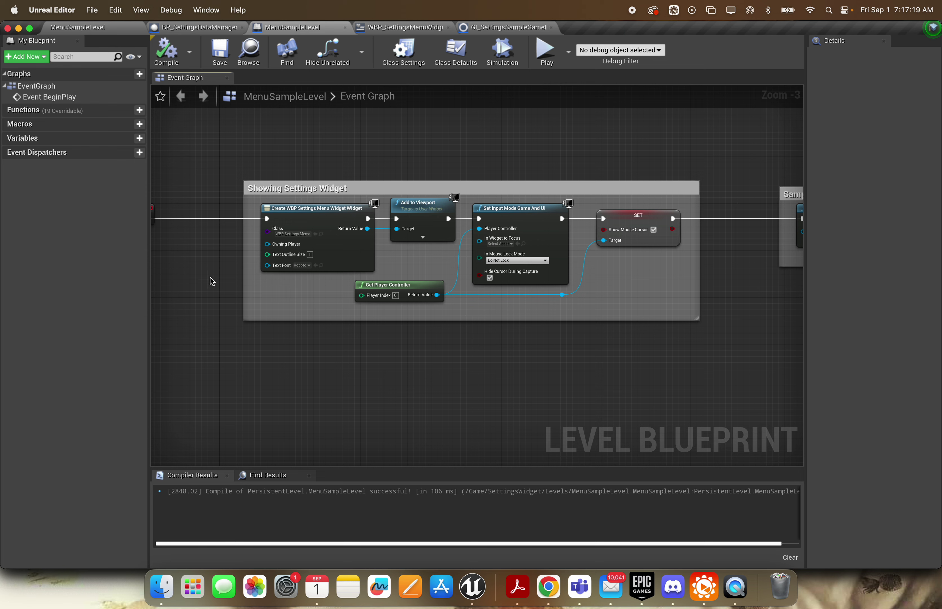